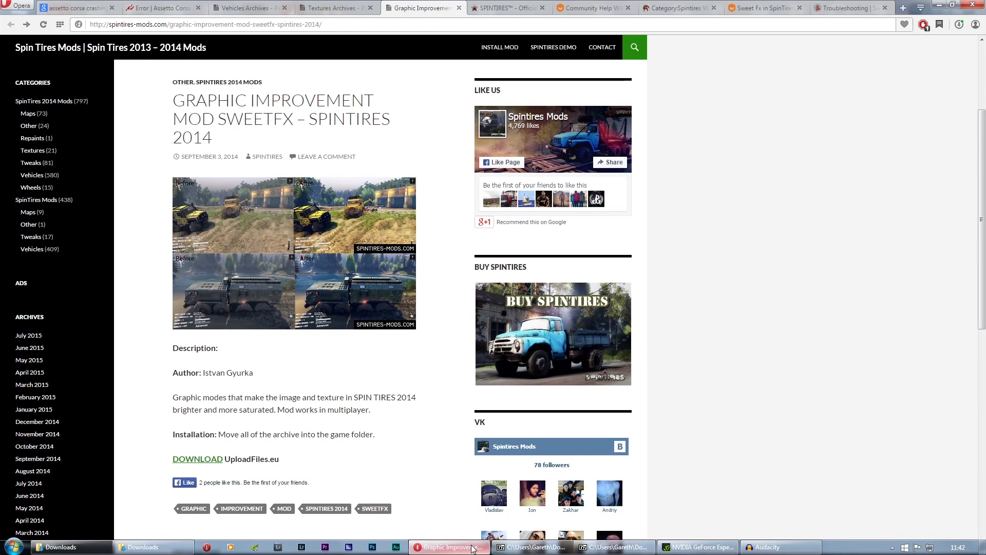
Minimize Opera and bring the 7-Zip SweetFX.zip archive window to the front
{"action": "left_click", "coordinate": [451, 548]}
{"action": "left_click", "coordinate": [532, 548]}
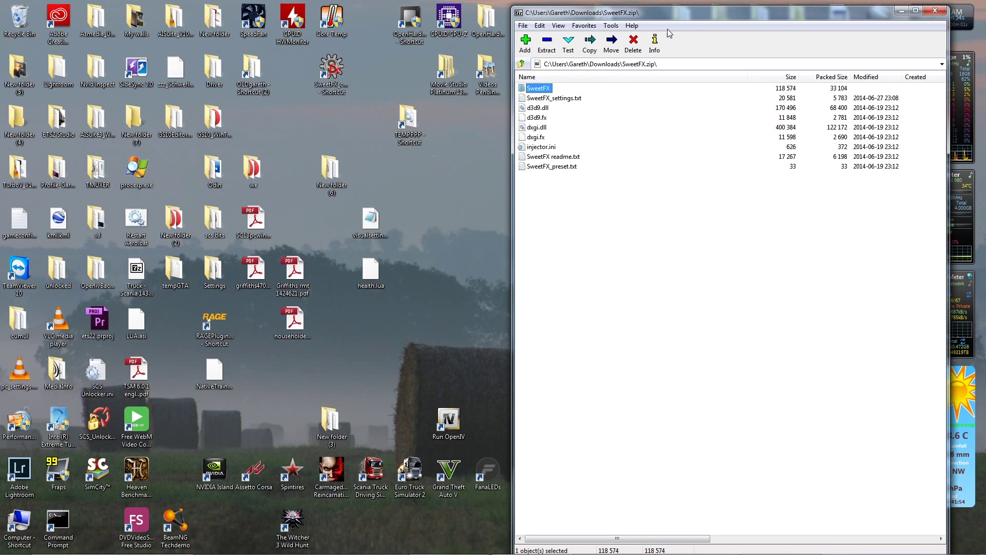
Select all nine SweetFX archive files and move the 7-Zip window lower right
{"action": "left_click_drag", "start_coordinate": [671, 13], "coordinate": [677, 43]}
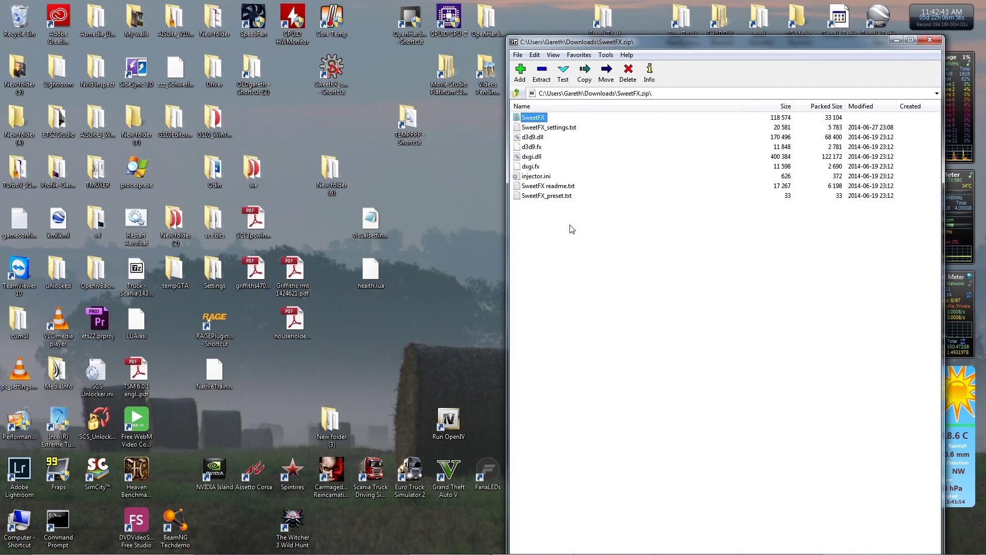
{"action": "left_click_drag", "start_coordinate": [543, 224], "coordinate": [537, 115]}
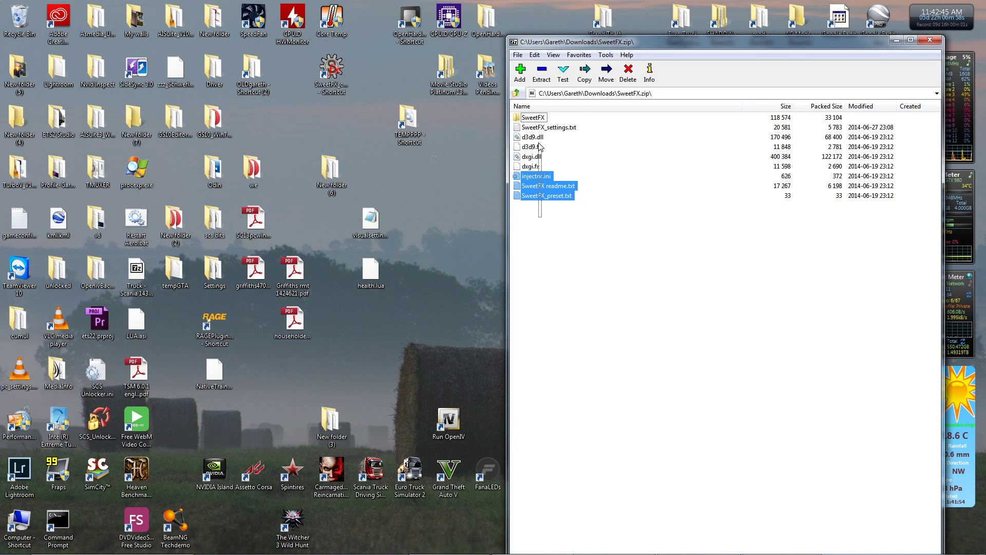
{"action": "left_click", "coordinate": [539, 231]}
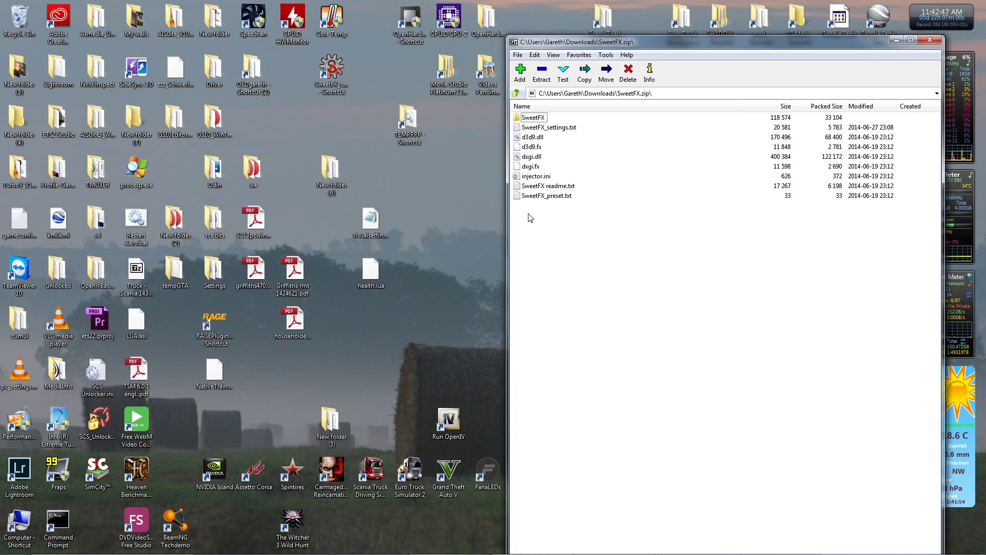
{"action": "left_click_drag", "start_coordinate": [531, 220], "coordinate": [532, 116]}
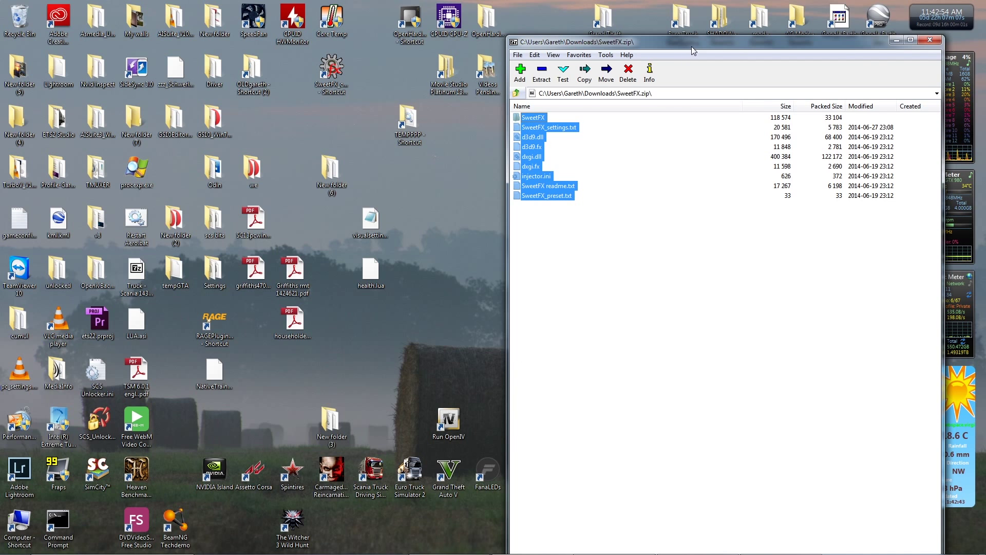
{"action": "left_click_drag", "start_coordinate": [691, 45], "coordinate": [708, 168]}
Open the Spintires game folder in Explorer, peek into Media, and return to the parent folder
{"action": "double_click", "coordinate": [724, 128]}
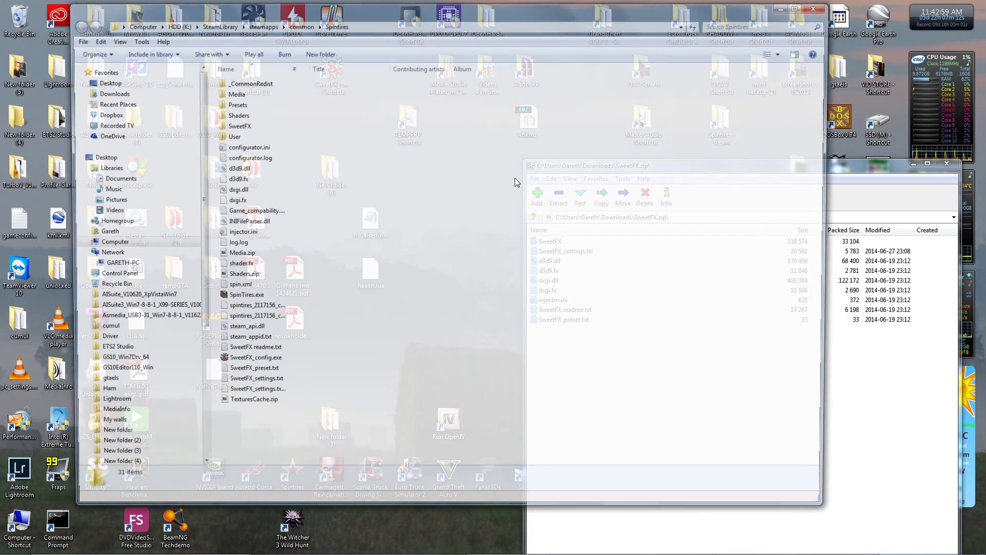
{"action": "left_click_drag", "start_coordinate": [399, 9], "coordinate": [427, 19]}
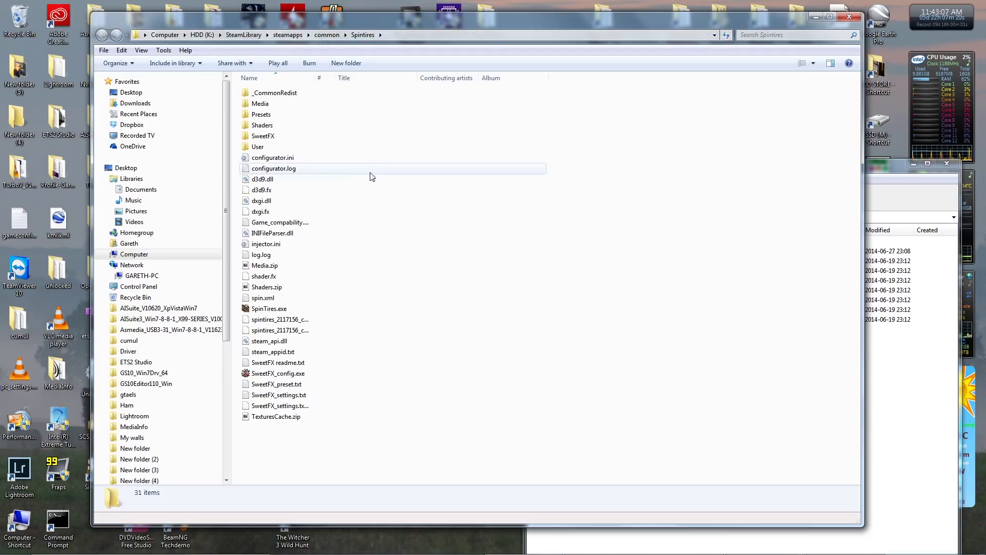
{"action": "double_click", "coordinate": [268, 103]}
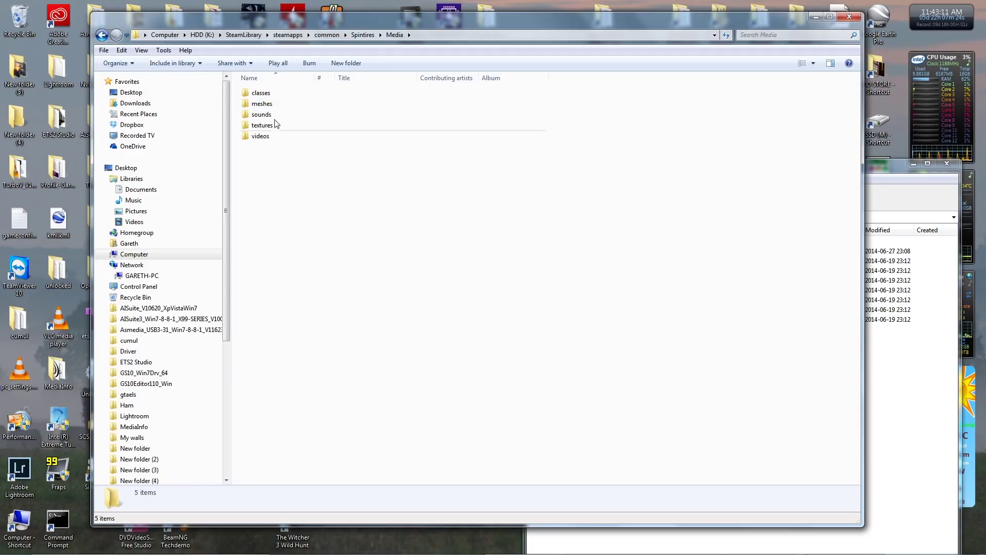
{"action": "key", "text": "F5"}
{"action": "key", "text": "BackSpace"}
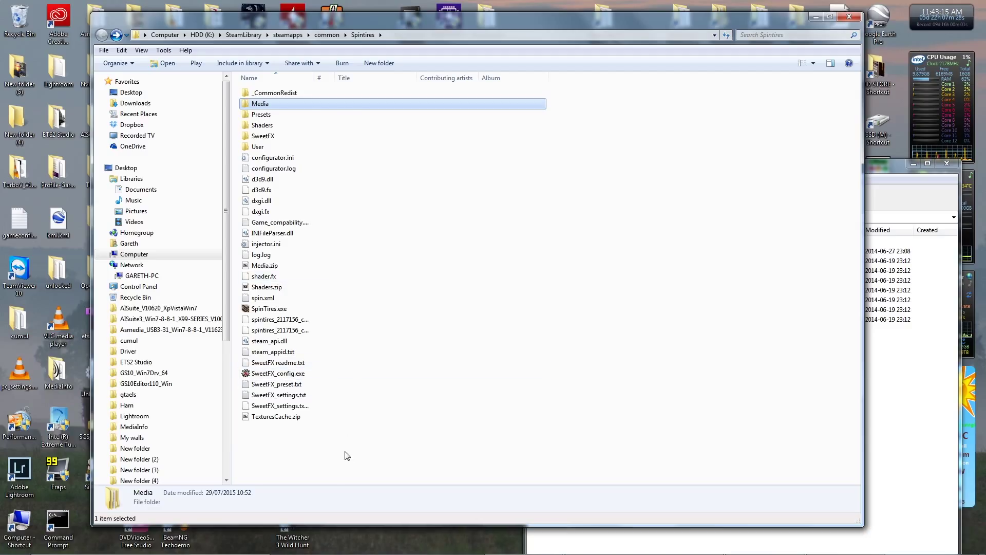
Arrange the archive window over the game folder, then bring the Spintires folder back in front
{"action": "left_click_drag", "start_coordinate": [882, 170], "coordinate": [855, 146]}
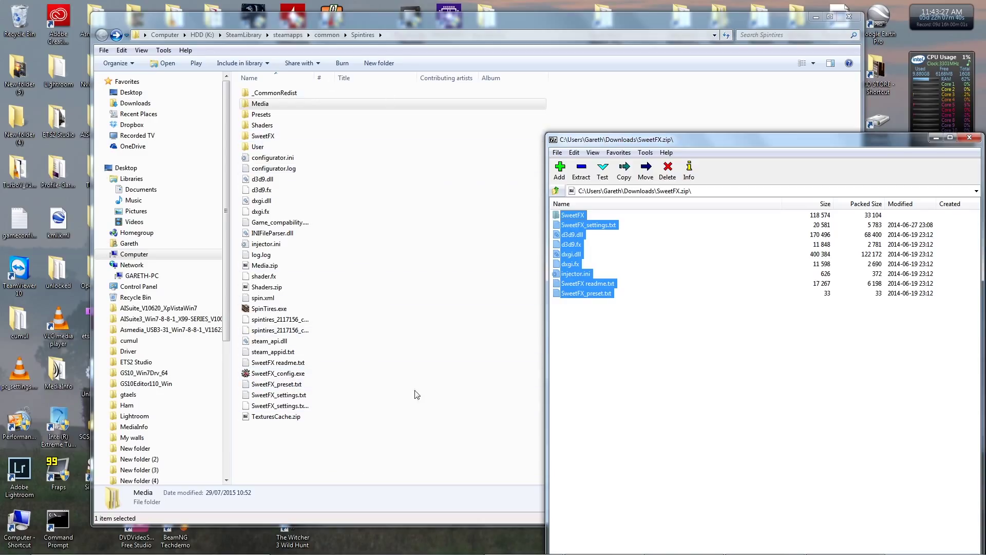
{"action": "left_click", "coordinate": [412, 457]}
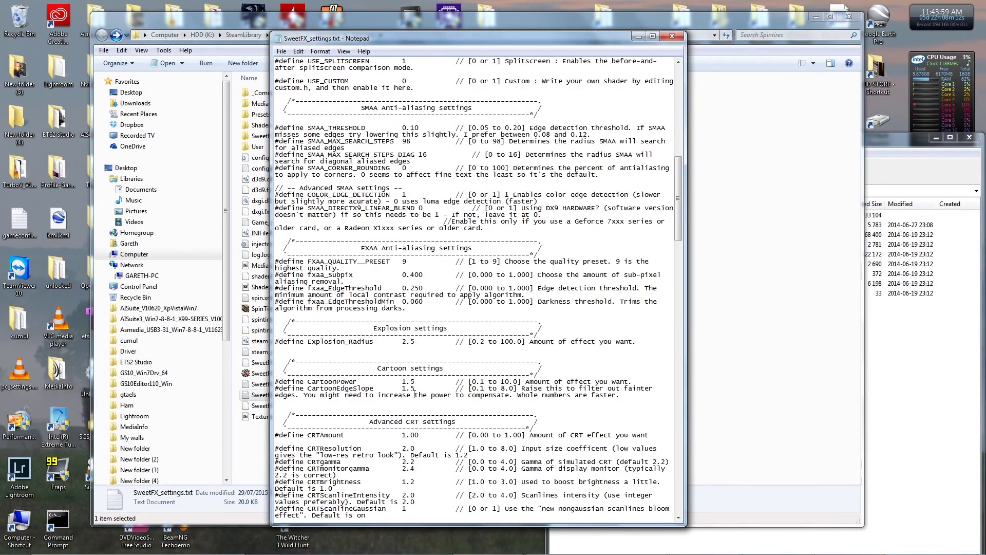
{"action": "scroll", "coordinate": [414, 394], "scroll_direction": "down", "scroll_amount": 3}
{"action": "scroll", "coordinate": [414, 395], "scroll_direction": "down", "scroll_amount": 3}
{"action": "scroll", "coordinate": [413, 395], "scroll_direction": "down", "scroll_amount": 3}
{"action": "scroll", "coordinate": [414, 395], "scroll_direction": "down", "scroll_amount": 3}
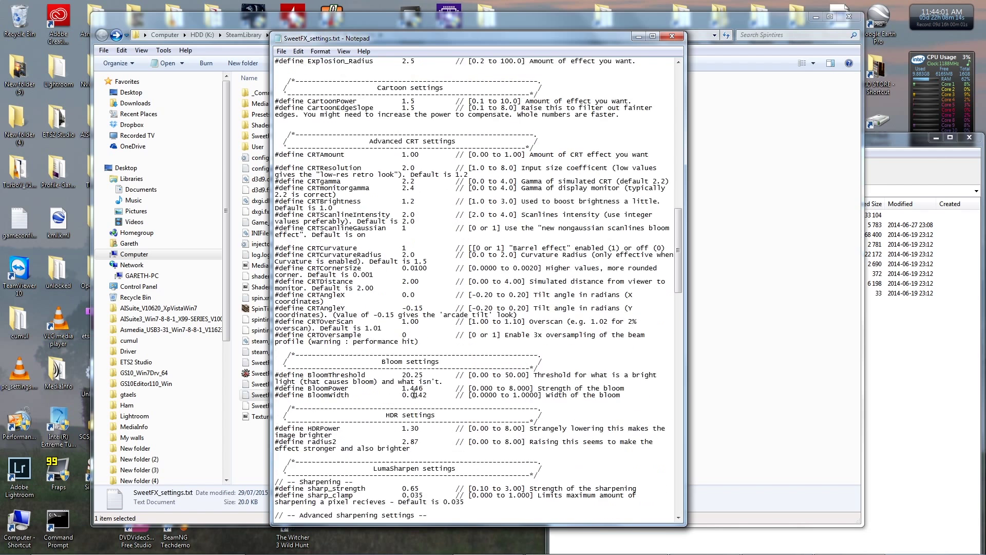
{"action": "scroll", "coordinate": [414, 395], "scroll_direction": "down", "scroll_amount": 3}
{"action": "scroll", "coordinate": [414, 395], "scroll_direction": "down", "scroll_amount": 3}
{"action": "scroll", "coordinate": [415, 395], "scroll_direction": "down", "scroll_amount": 3}
{"action": "scroll", "coordinate": [414, 395], "scroll_direction": "down", "scroll_amount": 3}
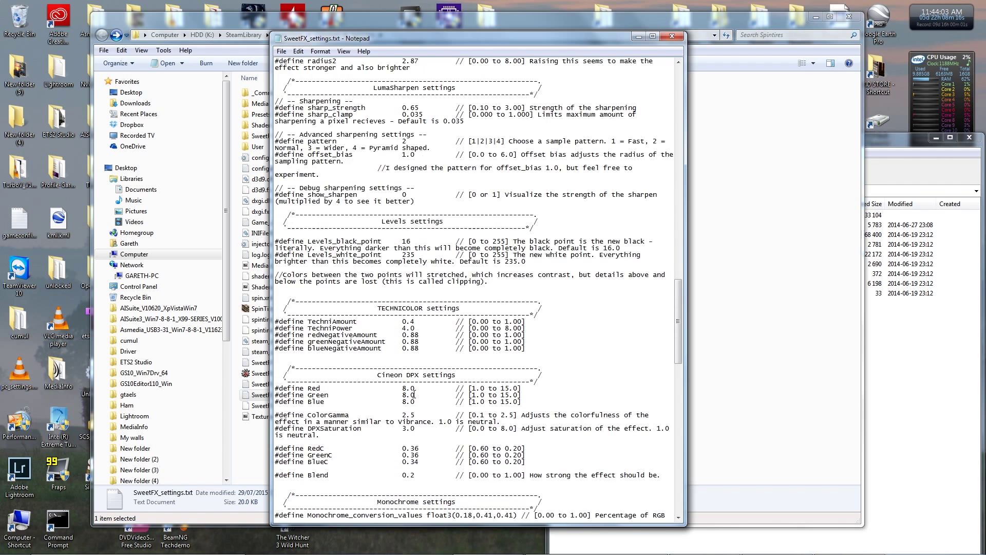
{"action": "scroll", "coordinate": [413, 394], "scroll_direction": "up", "scroll_amount": 1}
{"action": "scroll", "coordinate": [414, 395], "scroll_direction": "up", "scroll_amount": 1}
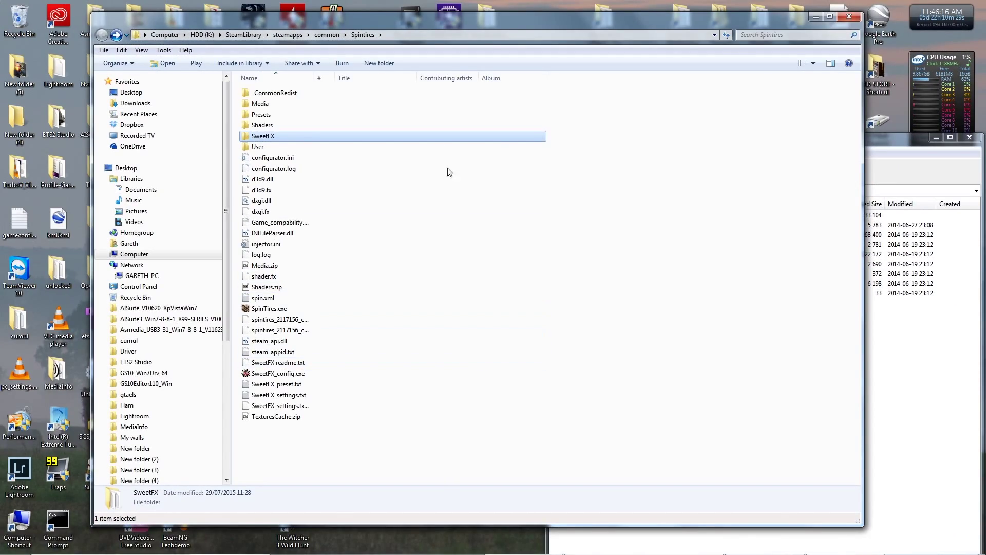
Move the folder window aside, run Spintires with the split comparison, then exit the game
{"action": "mouse_move", "coordinate": [418, 20]}
{"action": "left_mouse_down"}
{"action": "mouse_move", "coordinate": [688, 219]}
{"action": "mouse_move", "coordinate": [718, 135]}
{"action": "left_mouse_up"}
{"action": "left_click_drag", "start_coordinate": [516, 139], "coordinate": [608, 143]}
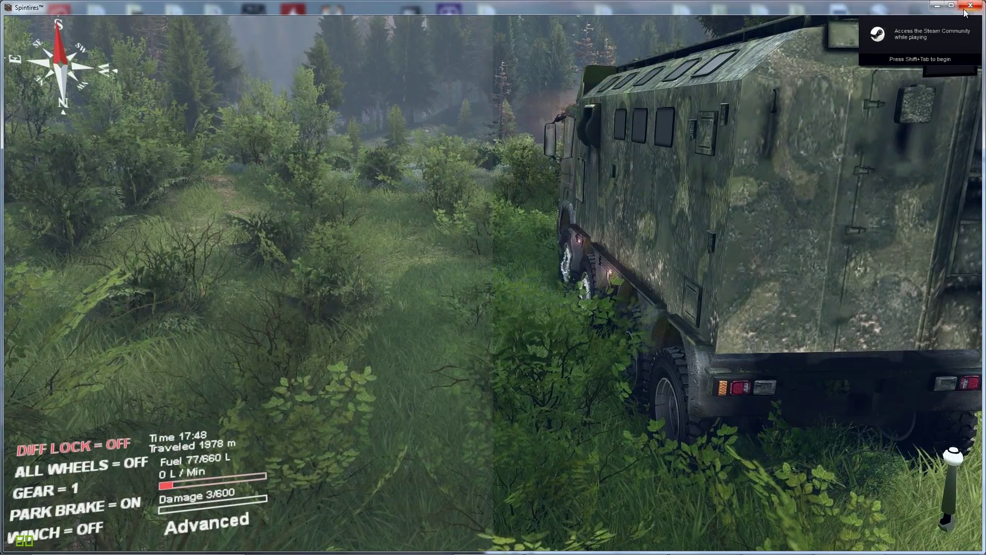
{"action": "key", "text": "Escape"}
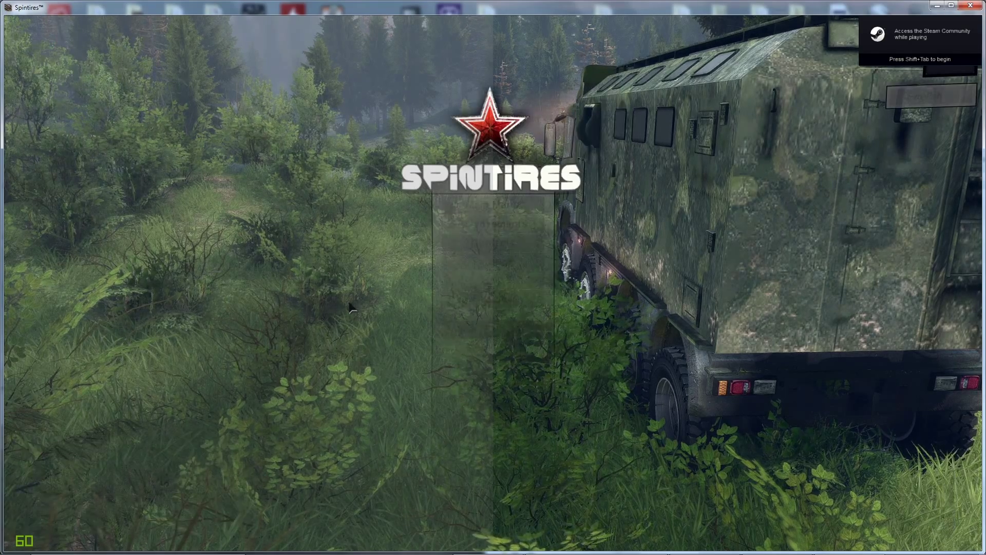
{"action": "left_click", "coordinate": [497, 336]}
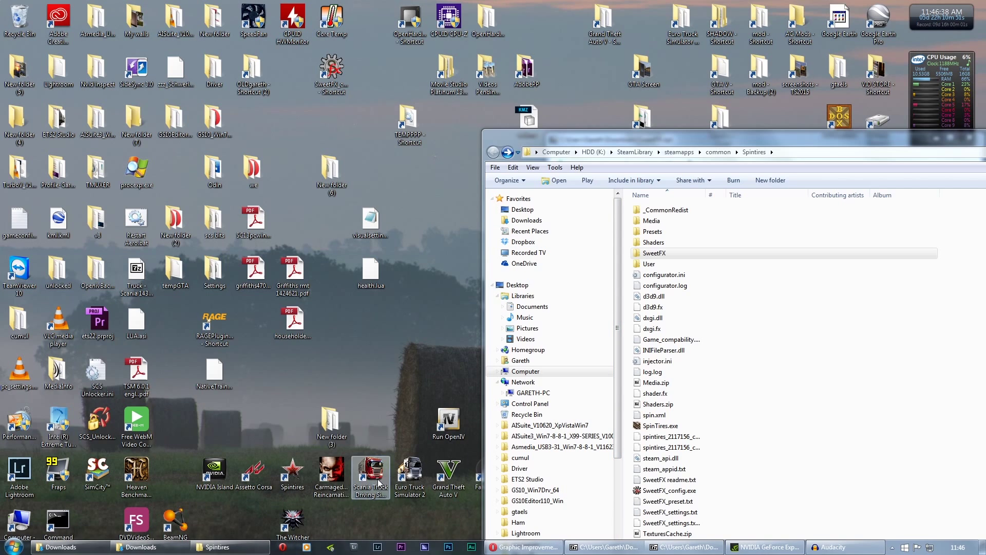
{"action": "left_click_drag", "start_coordinate": [732, 137], "coordinate": [654, 134]}
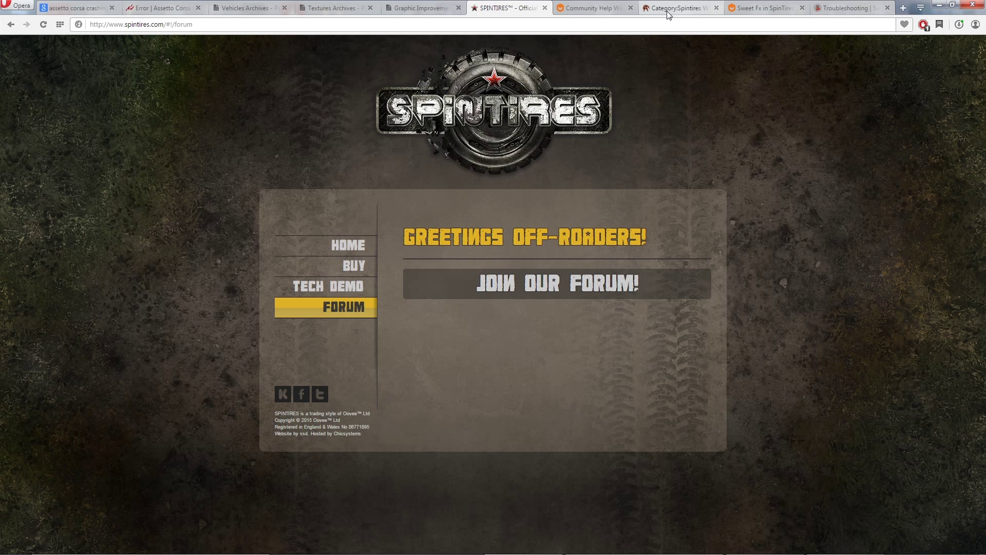
{"action": "left_click", "coordinate": [590, 9]}
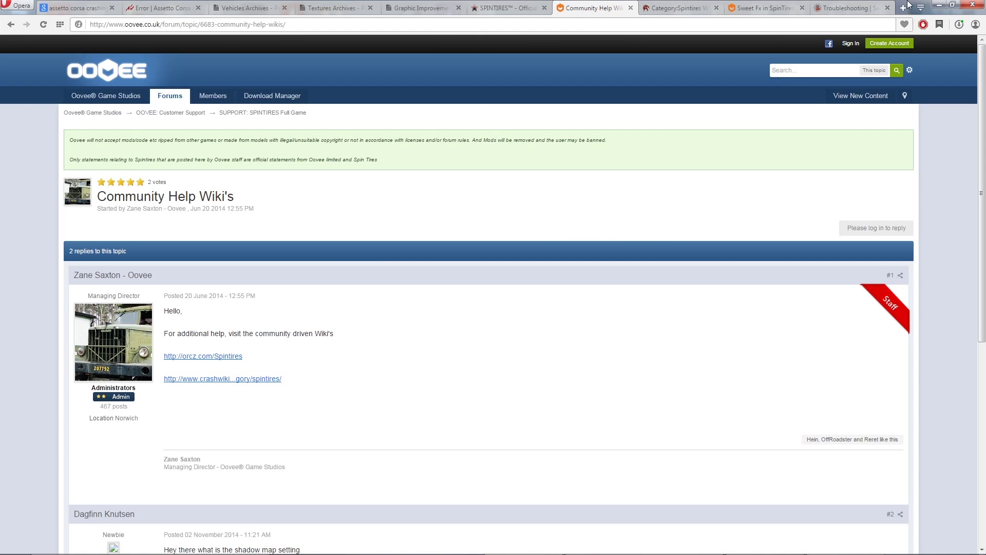
{"action": "left_click", "coordinate": [940, 7]}
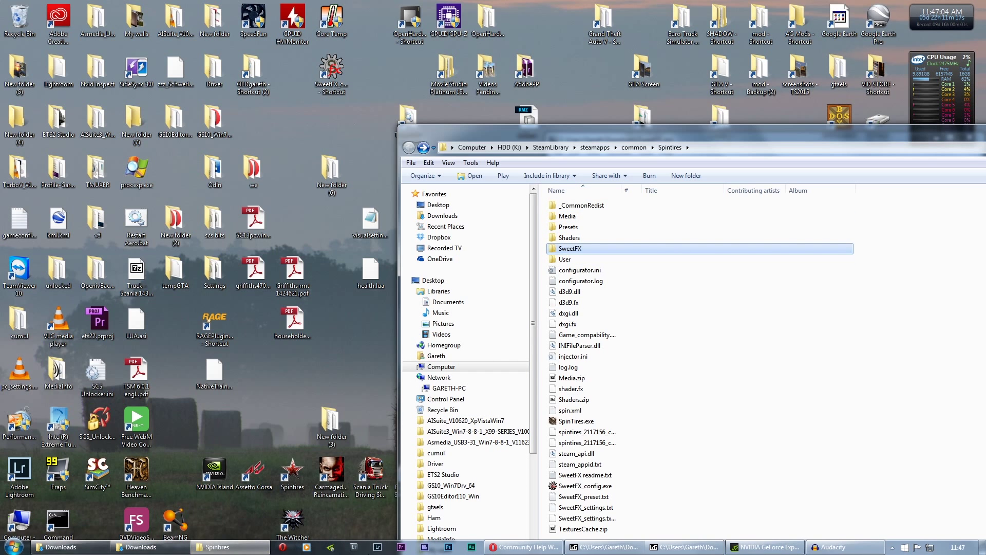
Bring the SweetFX Configurator archive forward and open its SweetFX Configurator folder
{"action": "left_click", "coordinate": [218, 548]}
{"action": "mouse_move", "coordinate": [651, 35]}
{"action": "left_mouse_down"}
{"action": "mouse_move", "coordinate": [660, 42]}
{"action": "mouse_move", "coordinate": [654, 69]}
{"action": "left_mouse_up"}
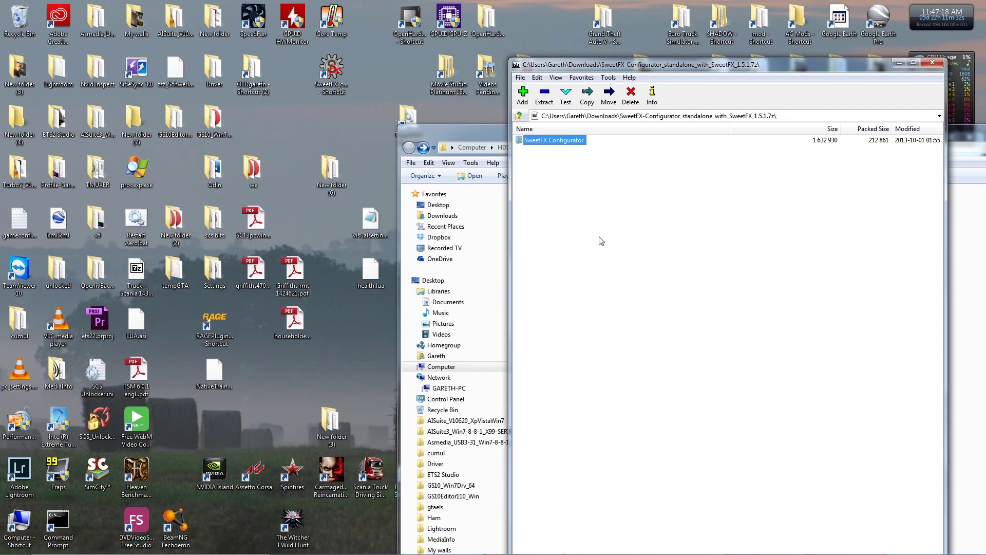
{"action": "left_click", "coordinate": [561, 200]}
{"action": "double_click", "coordinate": [538, 143]}
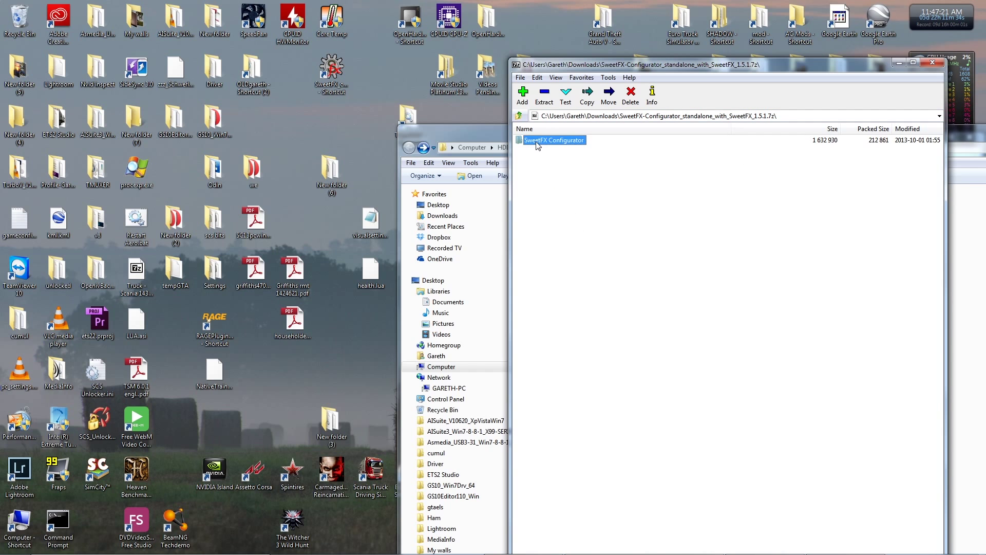
Look inside the SweetFX subfolder and return up to the SweetFX Configurator folder
{"action": "left_click", "coordinate": [544, 185]}
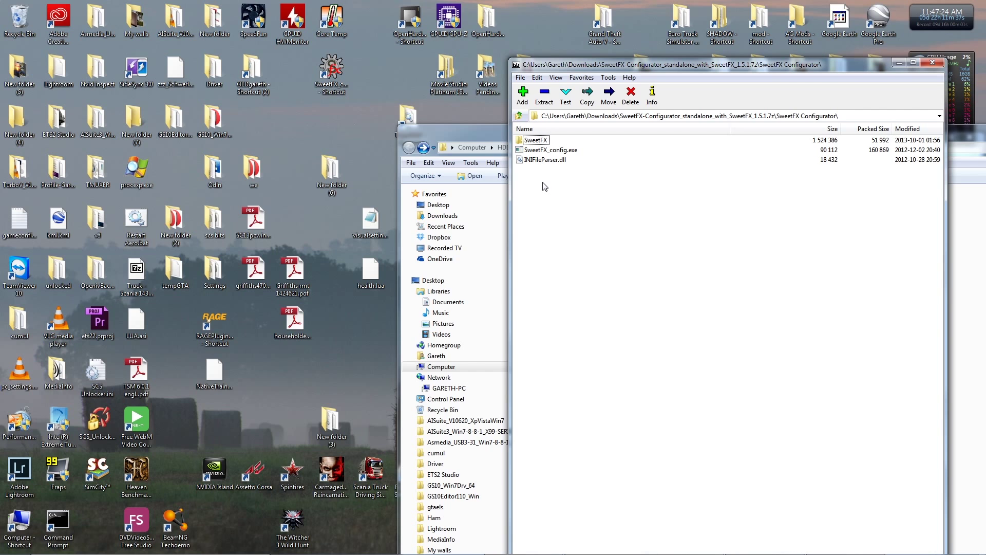
{"action": "double_click", "coordinate": [537, 141]}
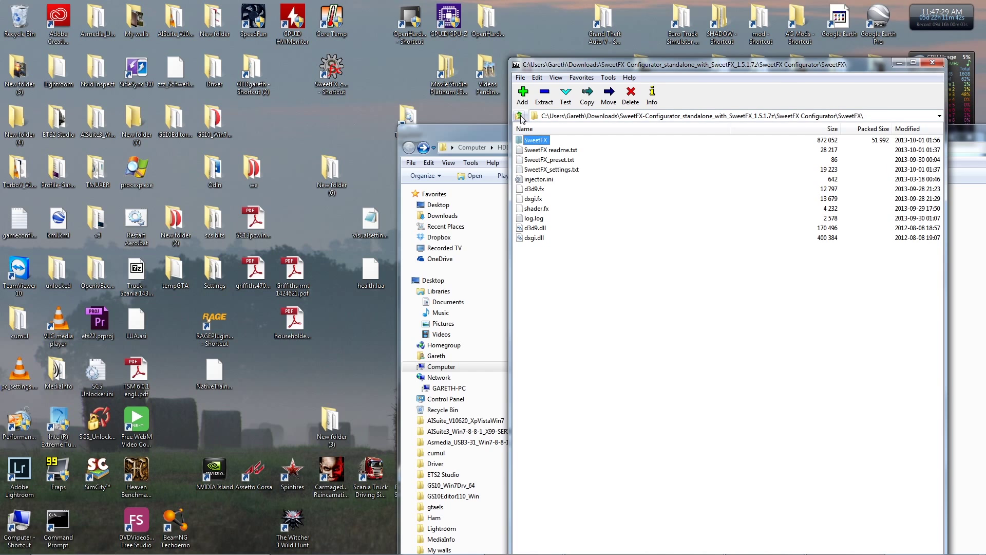
{"action": "left_click", "coordinate": [518, 116]}
{"action": "left_click", "coordinate": [551, 187]}
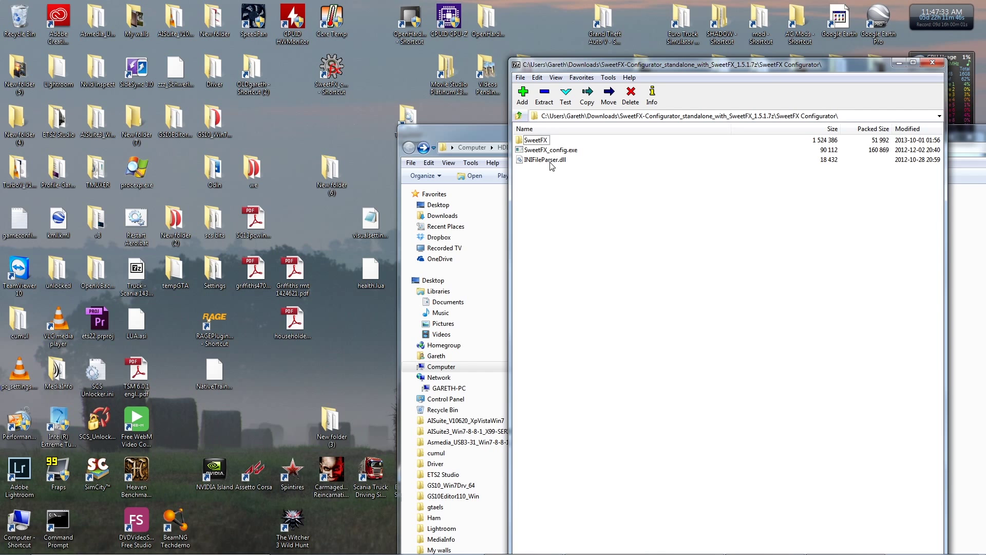
Bring the Spintires folder window forward and move it to the upper left
{"action": "left_click", "coordinate": [483, 137]}
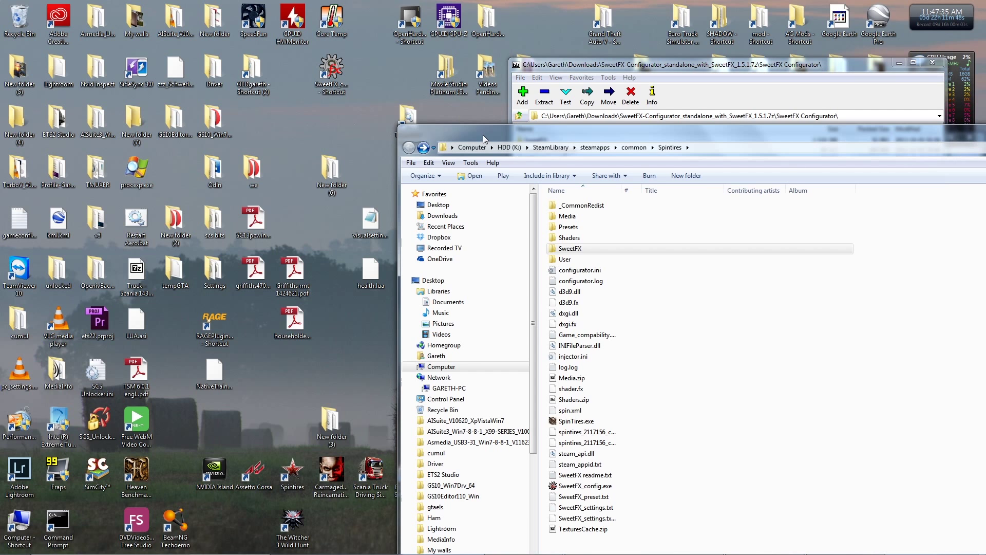
{"action": "left_click_drag", "start_coordinate": [483, 137], "coordinate": [154, 135]}
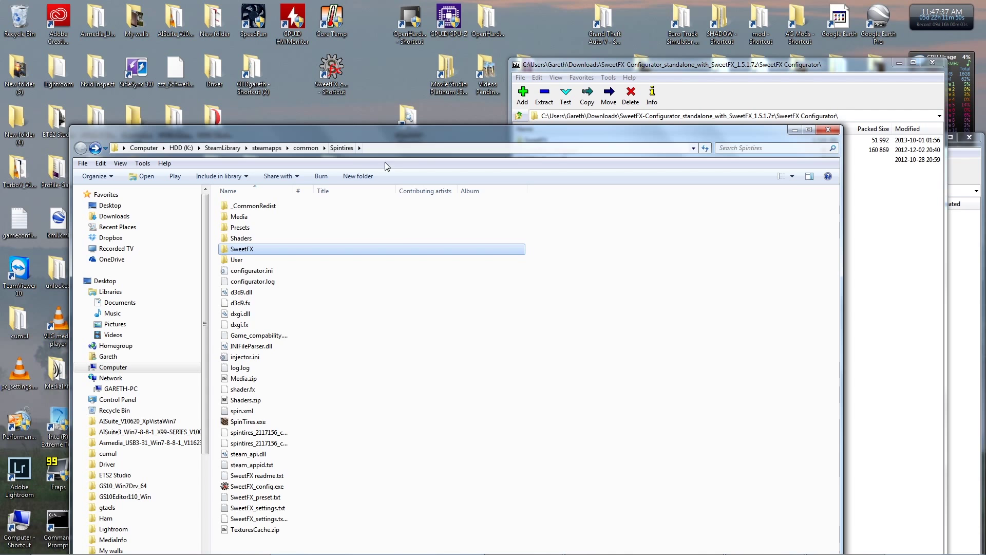
{"action": "left_click_drag", "start_coordinate": [385, 133], "coordinate": [368, 101]}
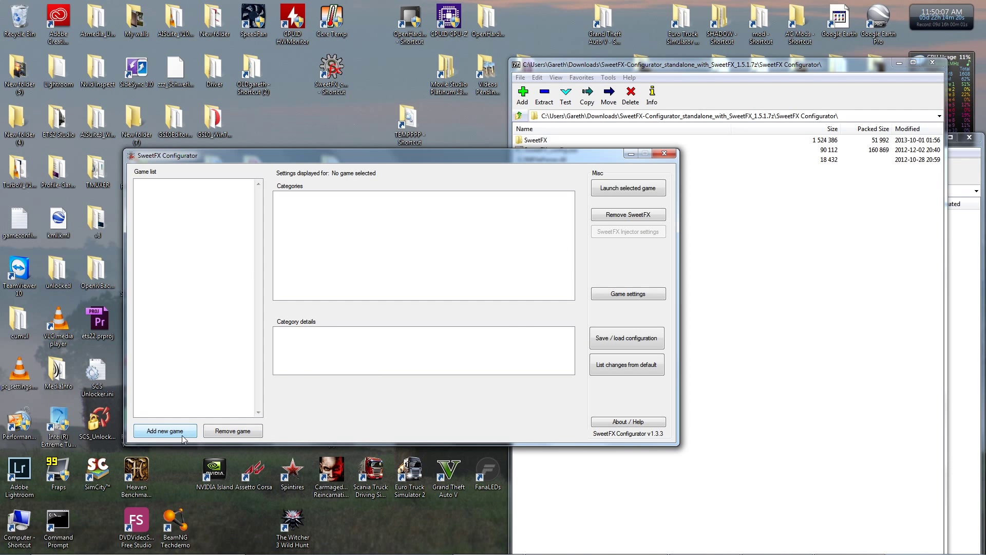
Add SpinTires.exe as a new game, enable Splitscreen, and switch to the running game
{"action": "left_click", "coordinate": [165, 431]}
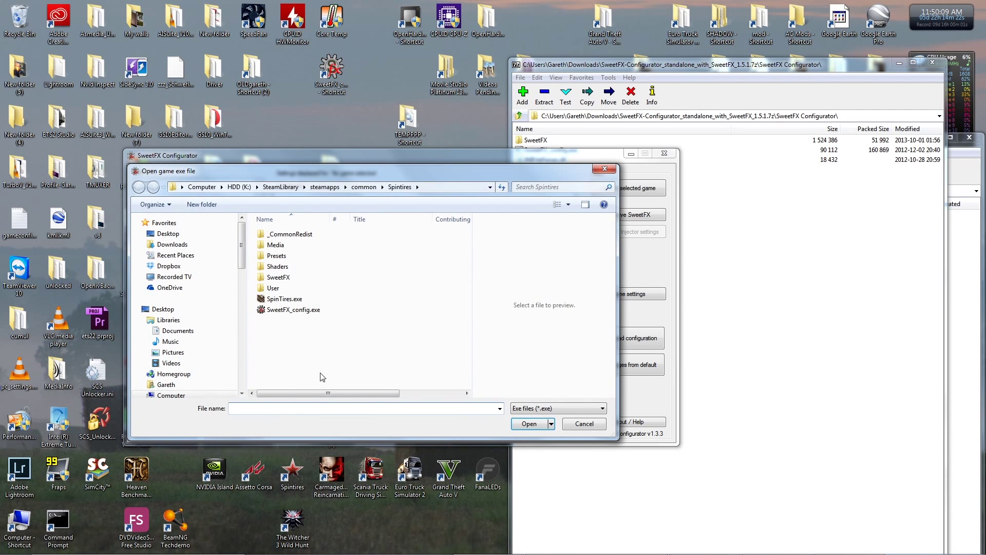
{"action": "left_click", "coordinate": [284, 299]}
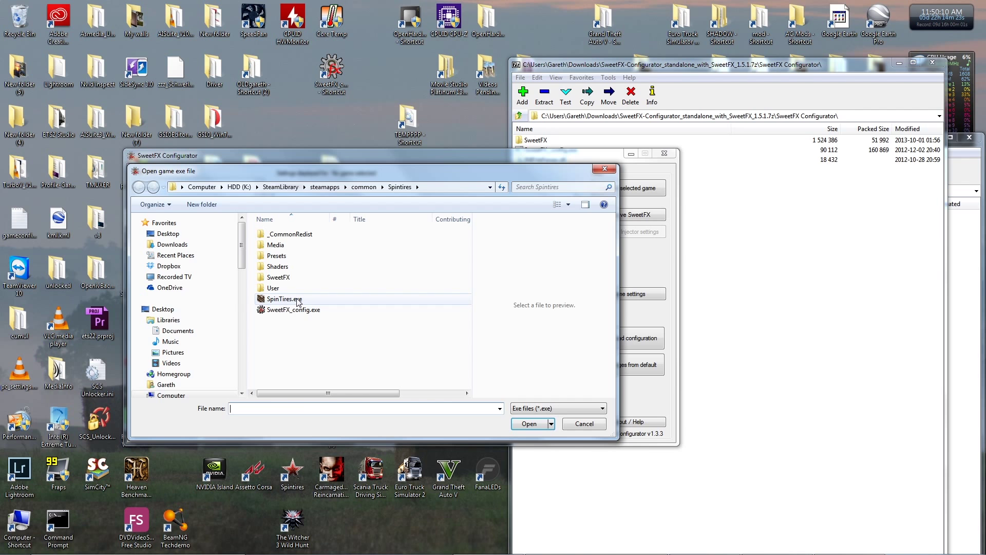
{"action": "left_click", "coordinate": [530, 423]}
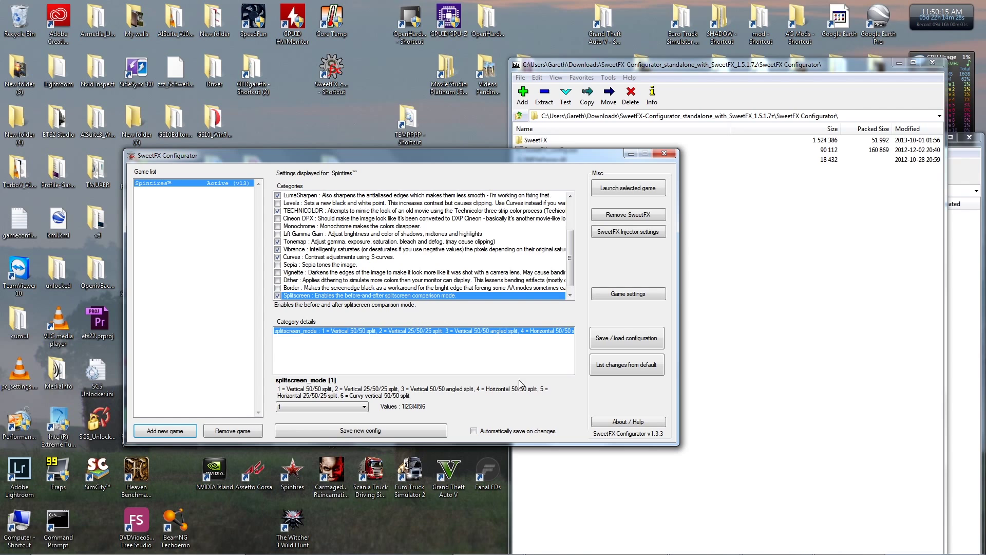
{"action": "scroll", "coordinate": [569, 274], "scroll_direction": "down", "scroll_amount": 1}
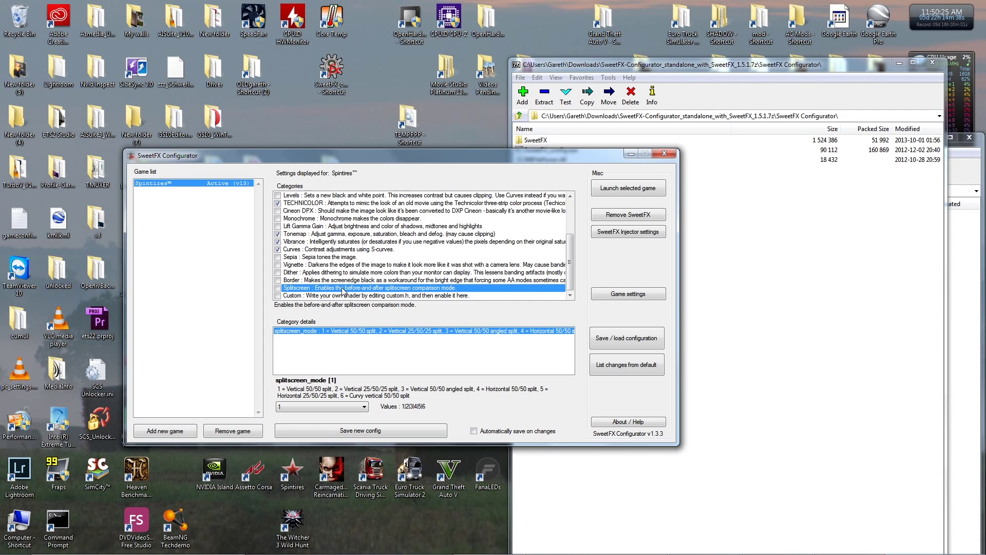
{"action": "left_click", "coordinate": [303, 291]}
{"action": "key", "text": "alt+Tab"}
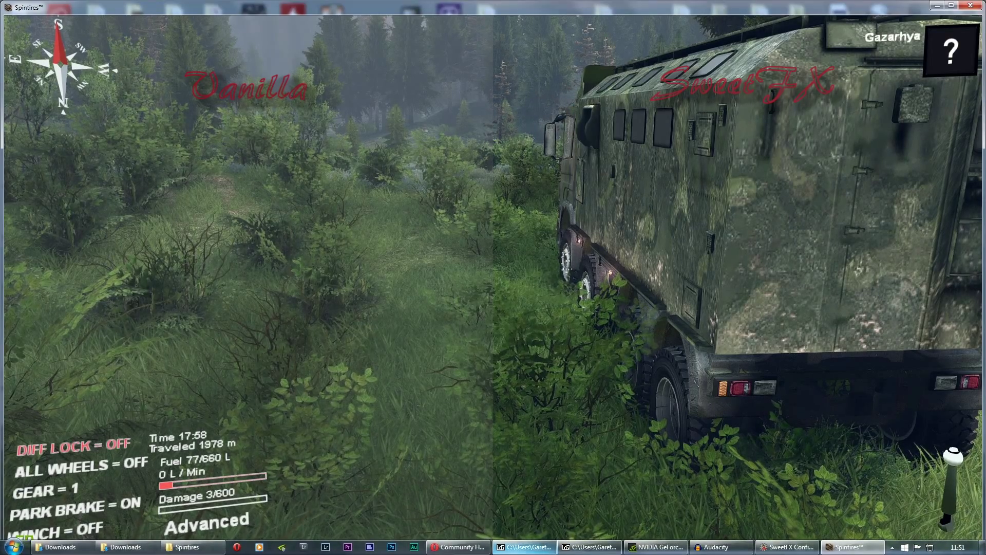
Bring SweetFX Configurator over the game and reposition it while enabling the Cartoon effect
{"action": "left_click", "coordinate": [779, 548]}
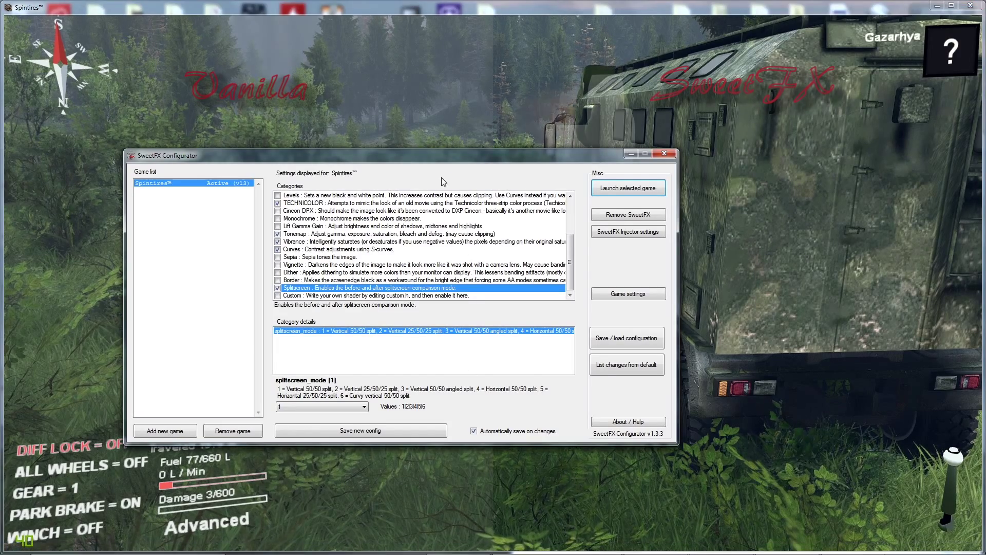
{"action": "mouse_move", "coordinate": [433, 156]}
{"action": "left_mouse_down"}
{"action": "mouse_move", "coordinate": [461, 113]}
{"action": "mouse_move", "coordinate": [476, 134]}
{"action": "left_mouse_up"}
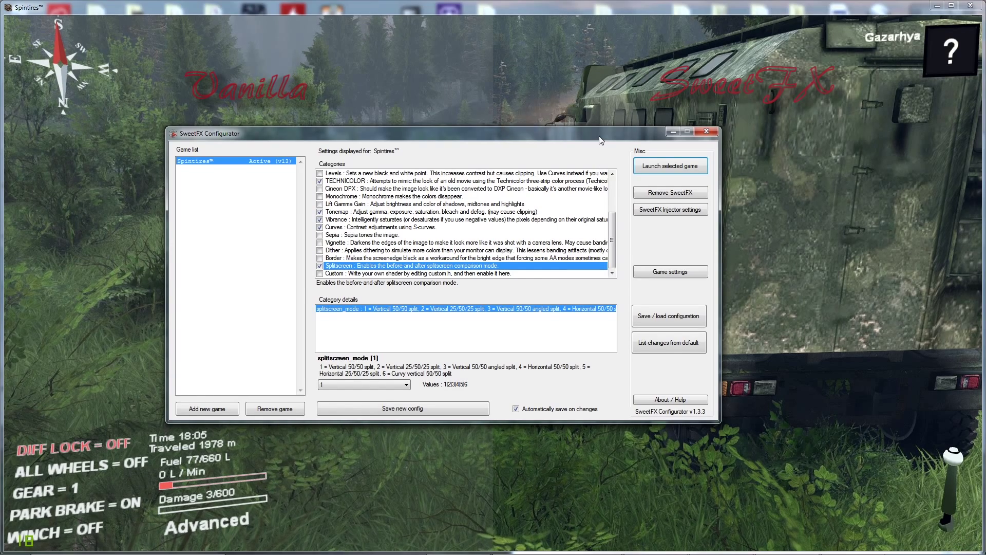
{"action": "left_click_drag", "start_coordinate": [600, 136], "coordinate": [575, 158]}
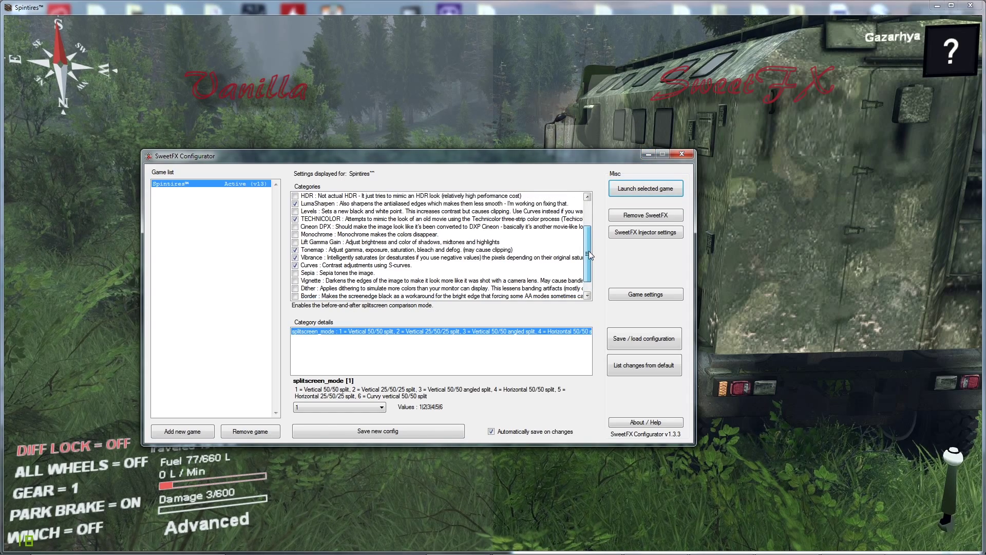
{"action": "left_click_drag", "start_coordinate": [584, 157], "coordinate": [524, 241]}
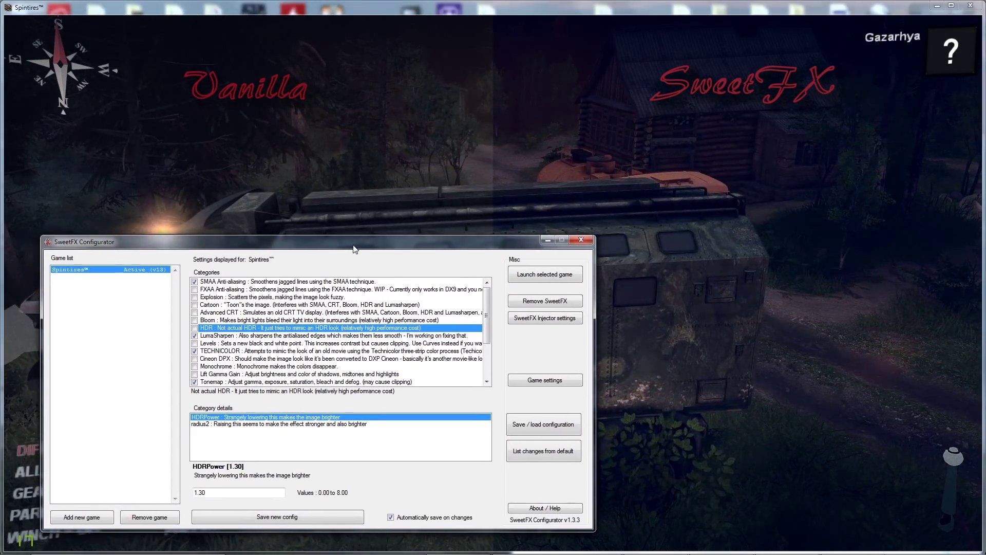
Switch from Cartoon to HDR and adjust its radius2 value in Category details
{"action": "mouse_move", "coordinate": [337, 255]}
{"action": "left_mouse_down"}
{"action": "mouse_move", "coordinate": [357, 234]}
{"action": "mouse_move", "coordinate": [340, 250]}
{"action": "left_mouse_up"}
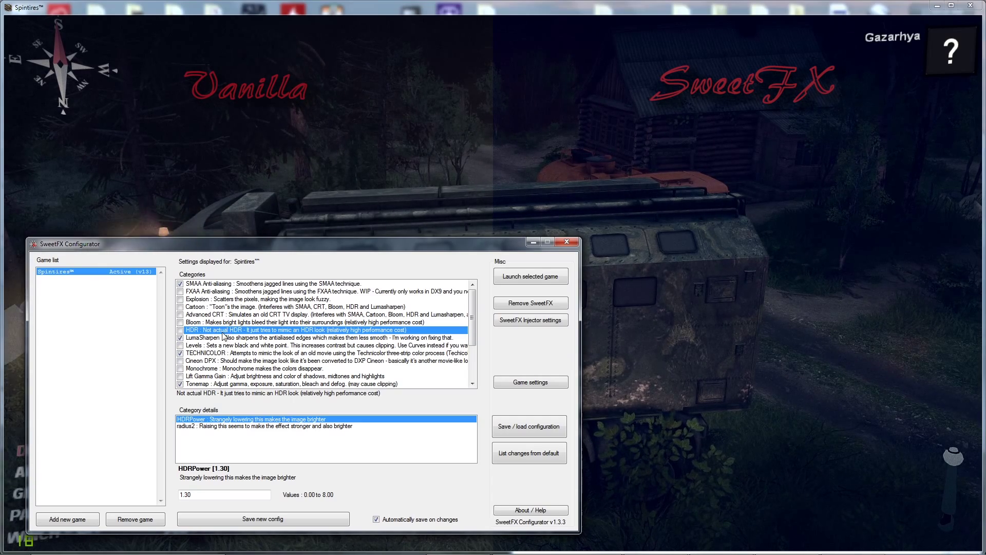
{"action": "left_click", "coordinate": [262, 426]}
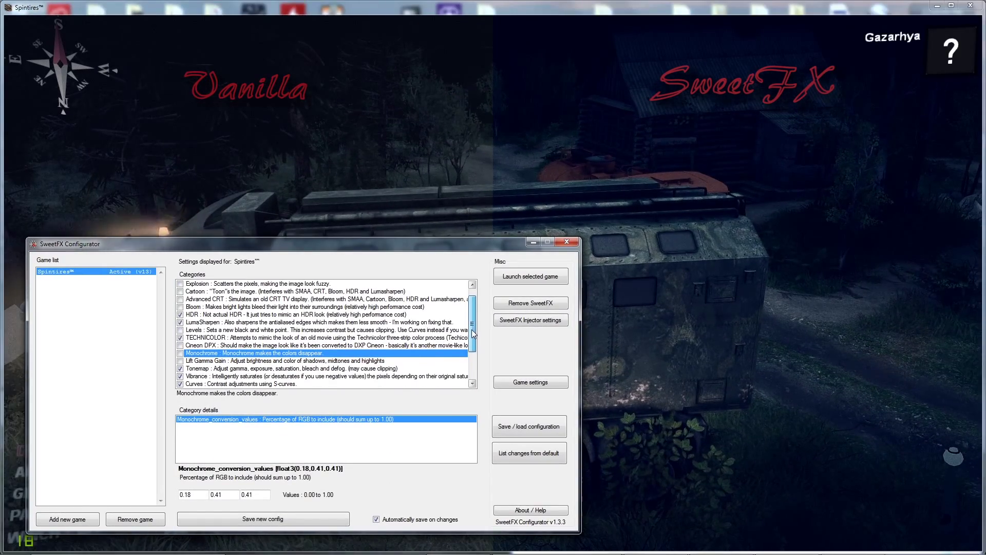
{"action": "left_click_drag", "start_coordinate": [472, 323], "coordinate": [474, 357]}
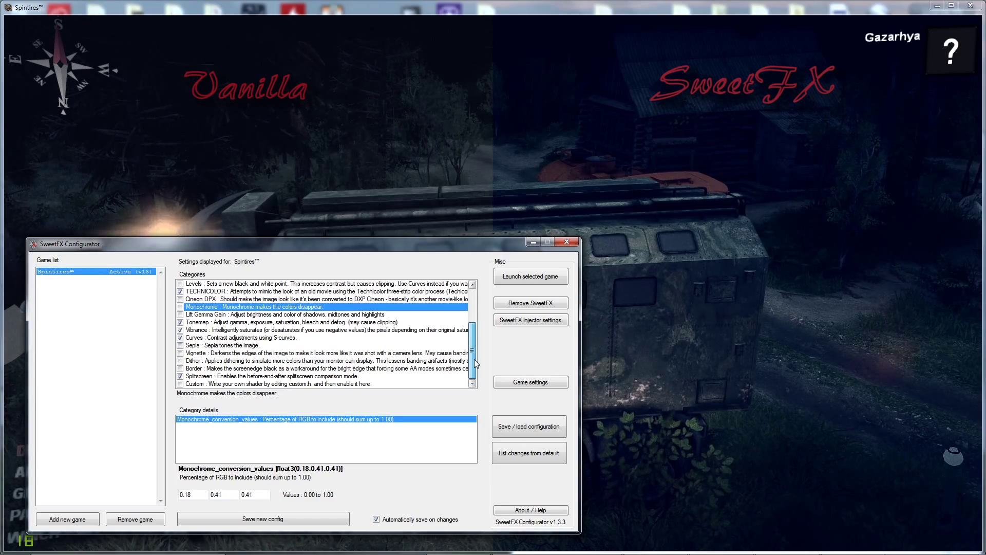
{"action": "left_click_drag", "start_coordinate": [473, 359], "coordinate": [475, 349]}
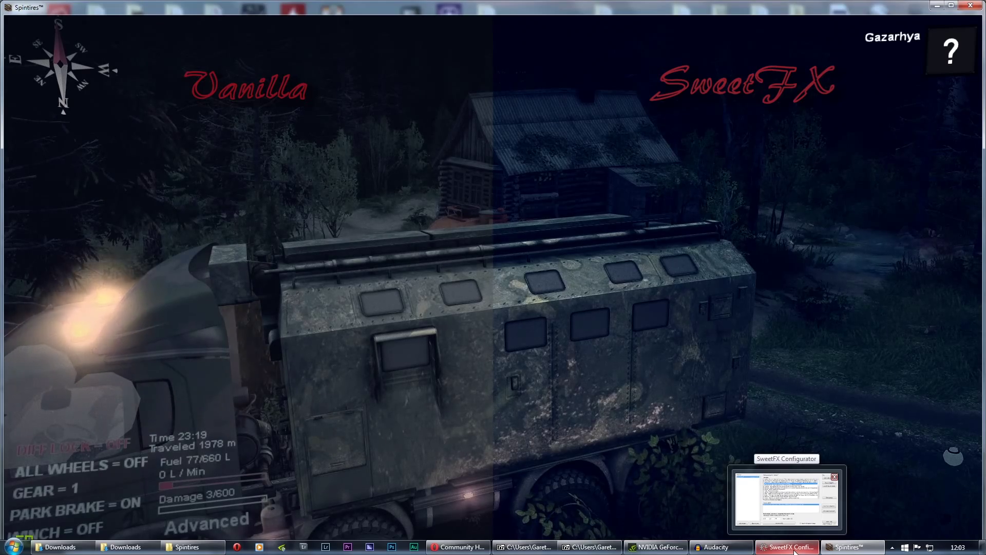
Return to SweetFX Configurator over the game, then bring the archive window forward
{"action": "left_click", "coordinate": [787, 548]}
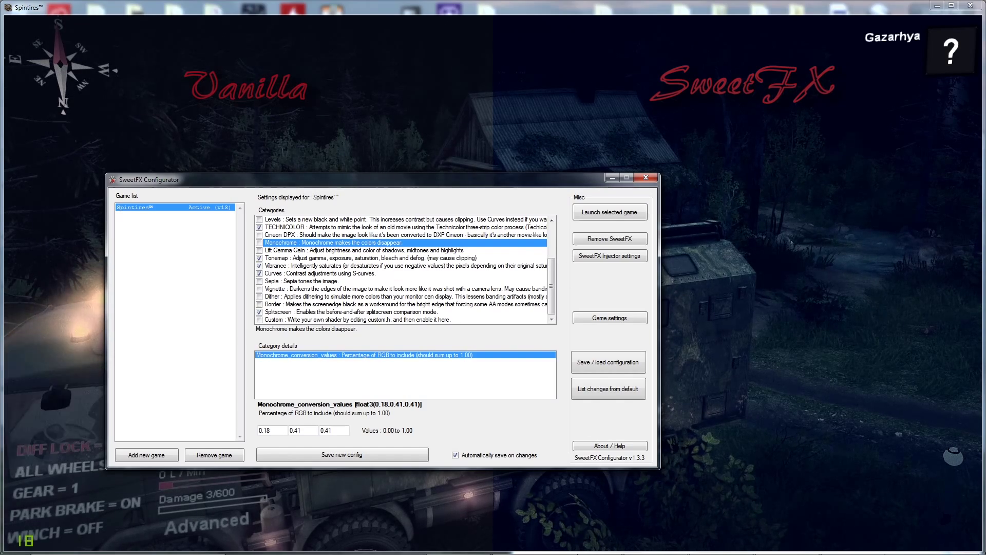
{"action": "mouse_move", "coordinate": [717, 547]}
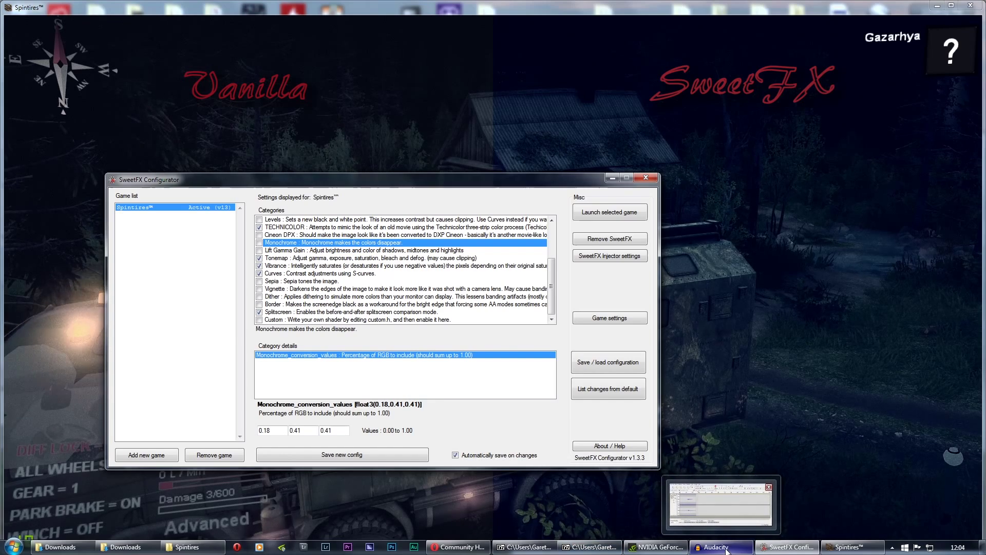
{"action": "left_click", "coordinate": [595, 548]}
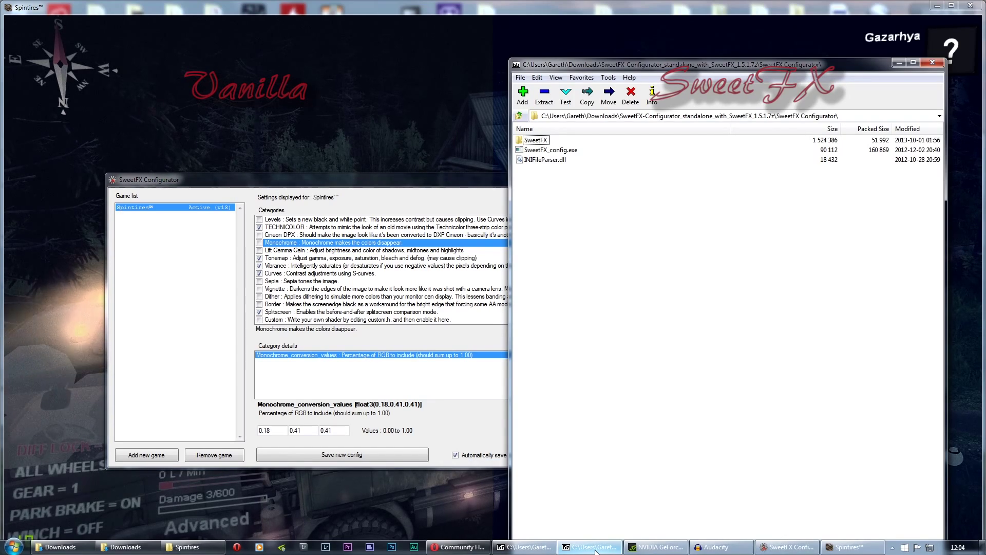
Bring the SweetFX.zip archive window forward, move it aside and deselect its files
{"action": "left_click", "coordinate": [595, 549]}
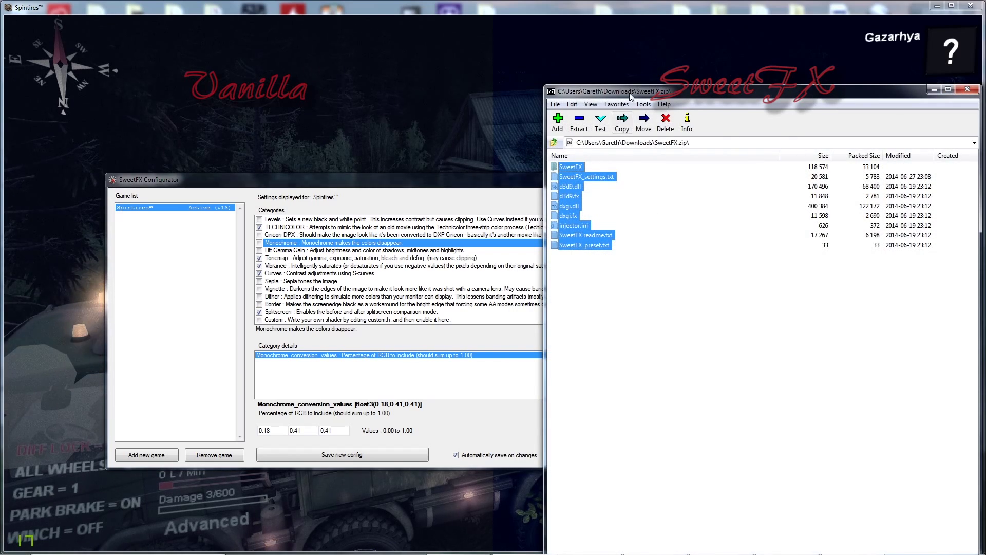
{"action": "left_click_drag", "start_coordinate": [631, 94], "coordinate": [638, 102]}
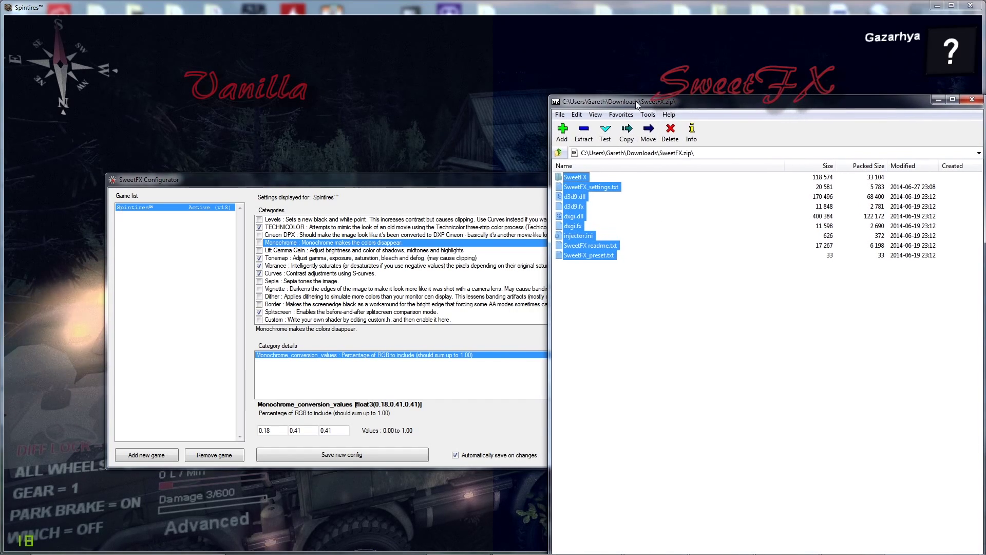
{"action": "left_click", "coordinate": [578, 282]}
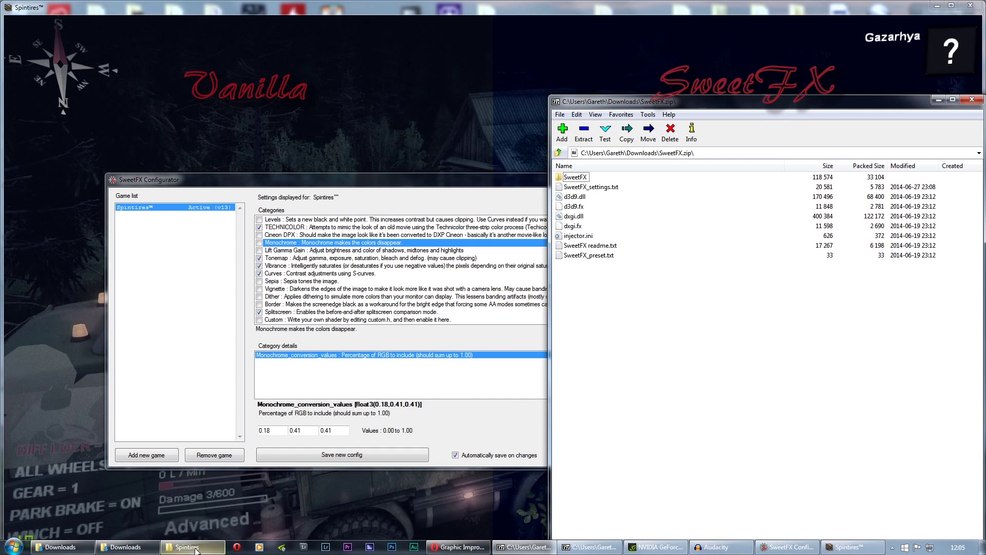
{"action": "mouse_move", "coordinate": [188, 547]}
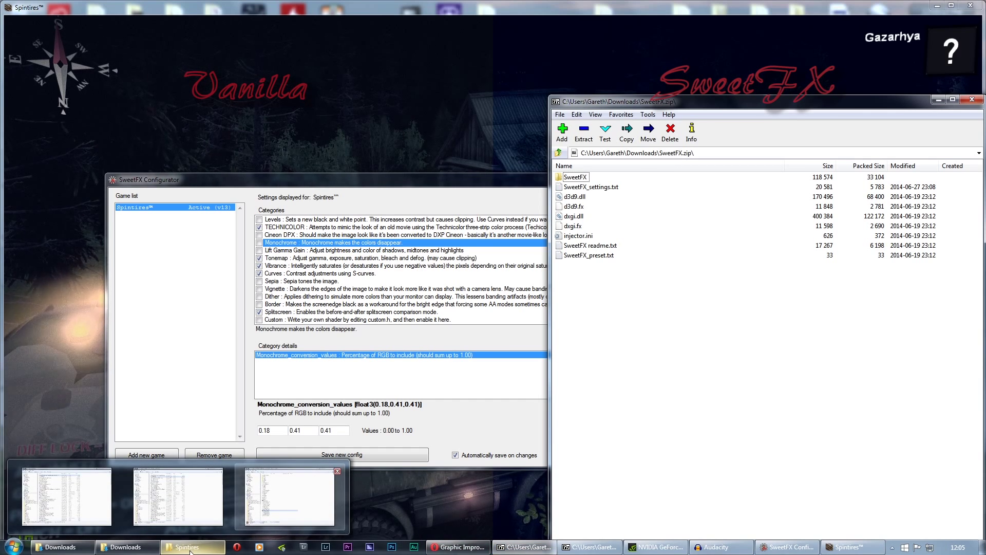
Arrange the Spintires folder window at the top with the SweetFX.zip archive window beside it for comparison
{"action": "left_click", "coordinate": [178, 497]}
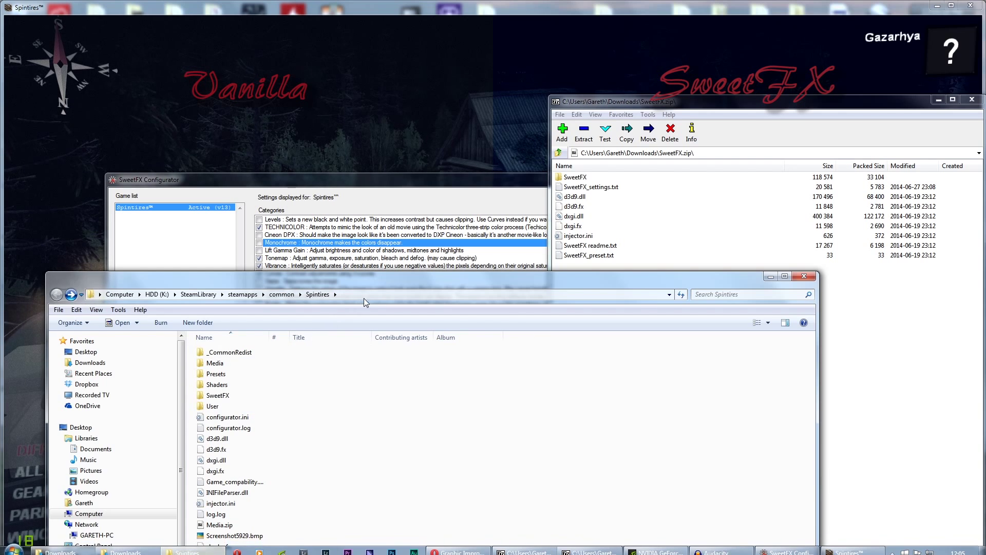
{"action": "mouse_move", "coordinate": [393, 279]}
{"action": "left_mouse_down"}
{"action": "mouse_move", "coordinate": [451, 70]}
{"action": "mouse_move", "coordinate": [358, 45]}
{"action": "left_mouse_up"}
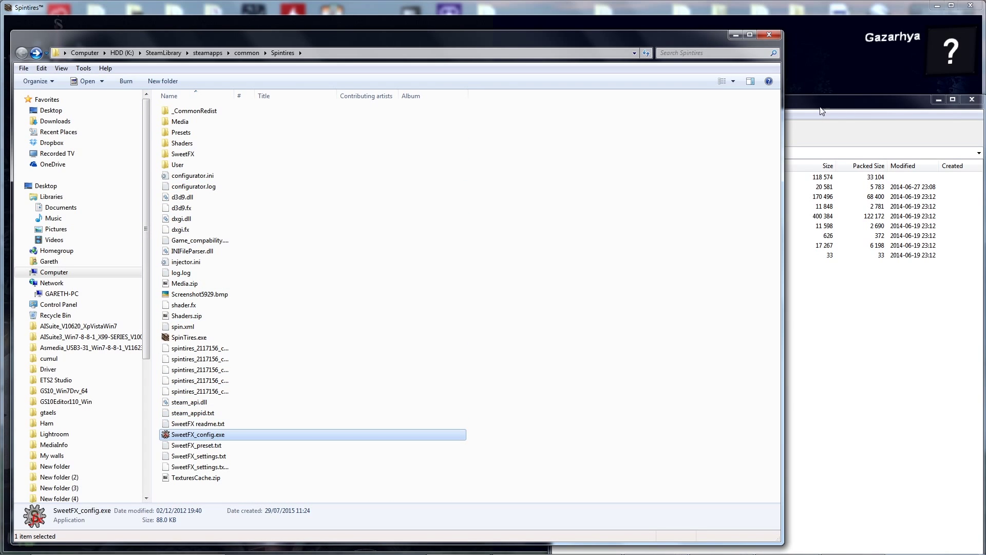
{"action": "left_click_drag", "start_coordinate": [821, 101], "coordinate": [555, 92]}
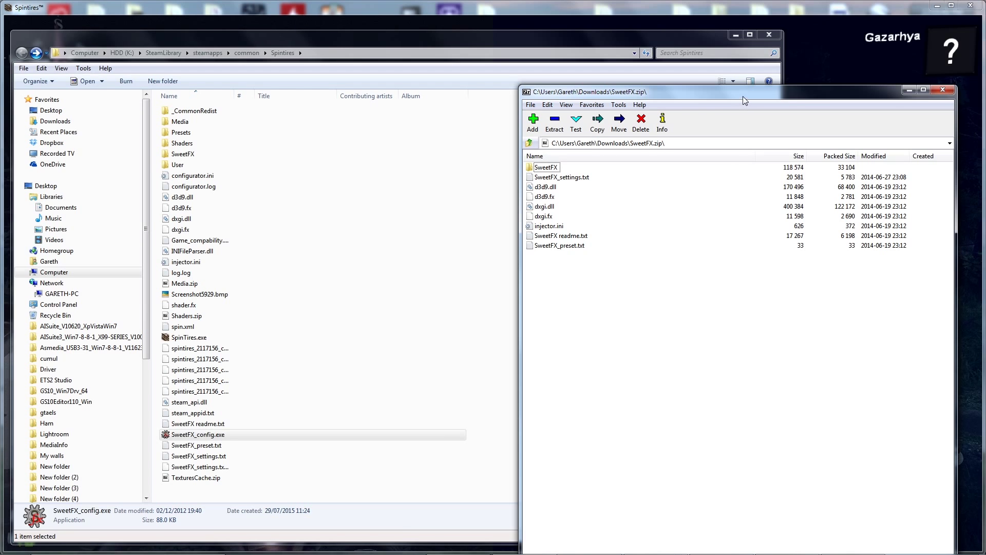
{"action": "mouse_move", "coordinate": [743, 96]}
{"action": "left_mouse_down"}
{"action": "mouse_move", "coordinate": [633, 108]}
{"action": "mouse_move", "coordinate": [667, 109]}
{"action": "left_mouse_up"}
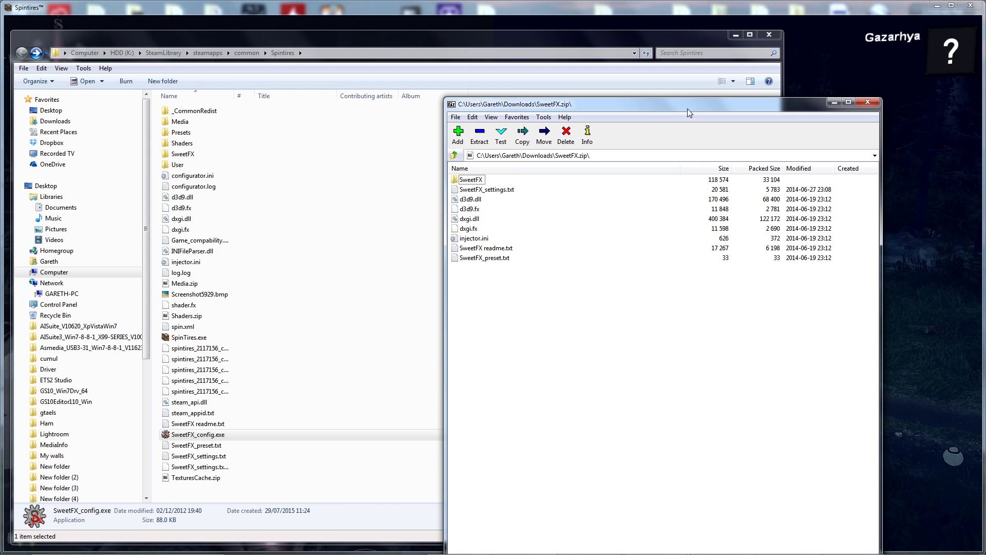
{"action": "left_click_drag", "start_coordinate": [688, 109], "coordinate": [677, 109]}
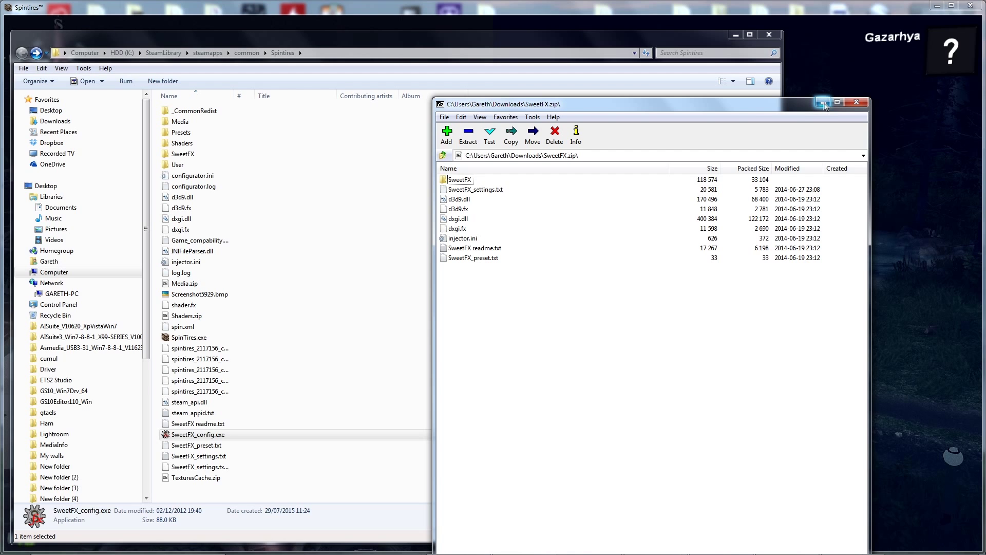